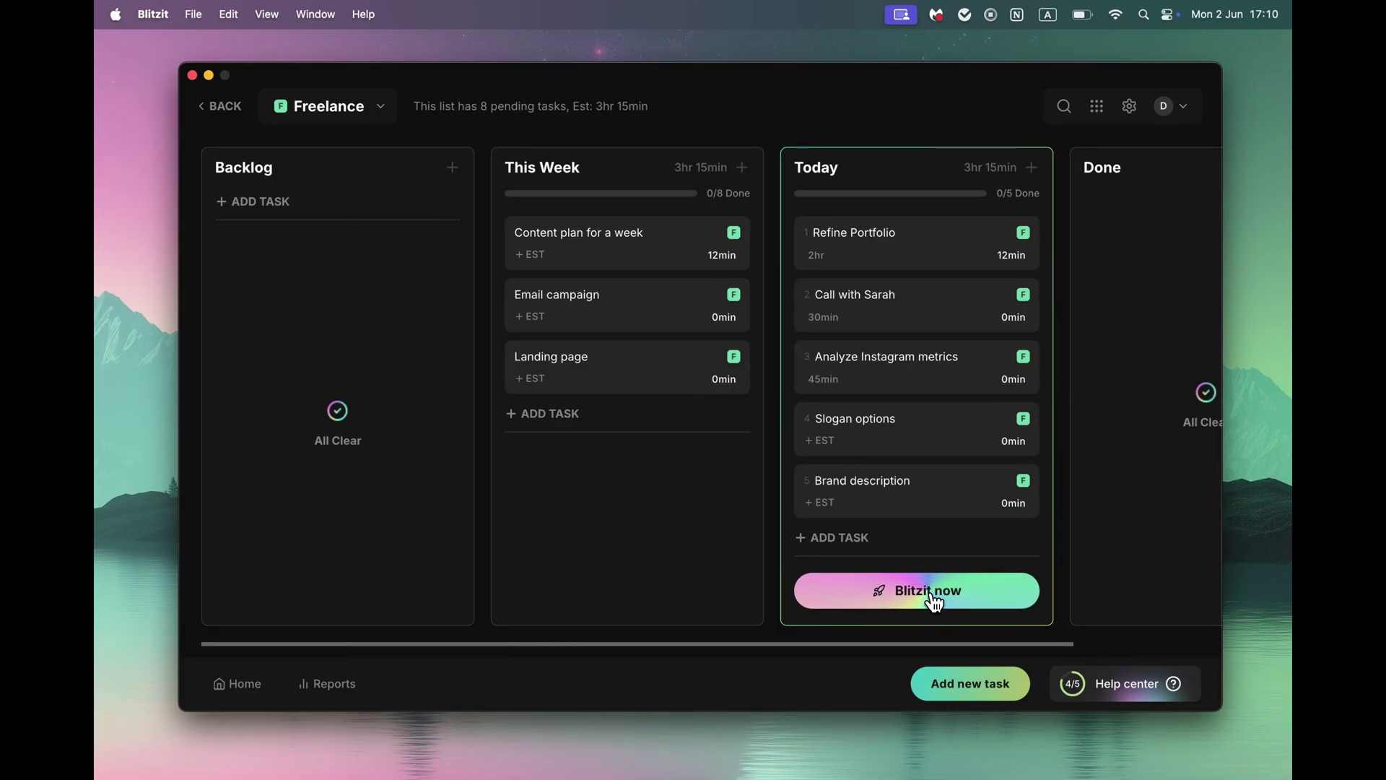
Start focusing on Refine Portfolio, delete Call with Sarah, and check Refine Portfolio's notes.
{"action": "left_click", "coordinate": [932, 599]}
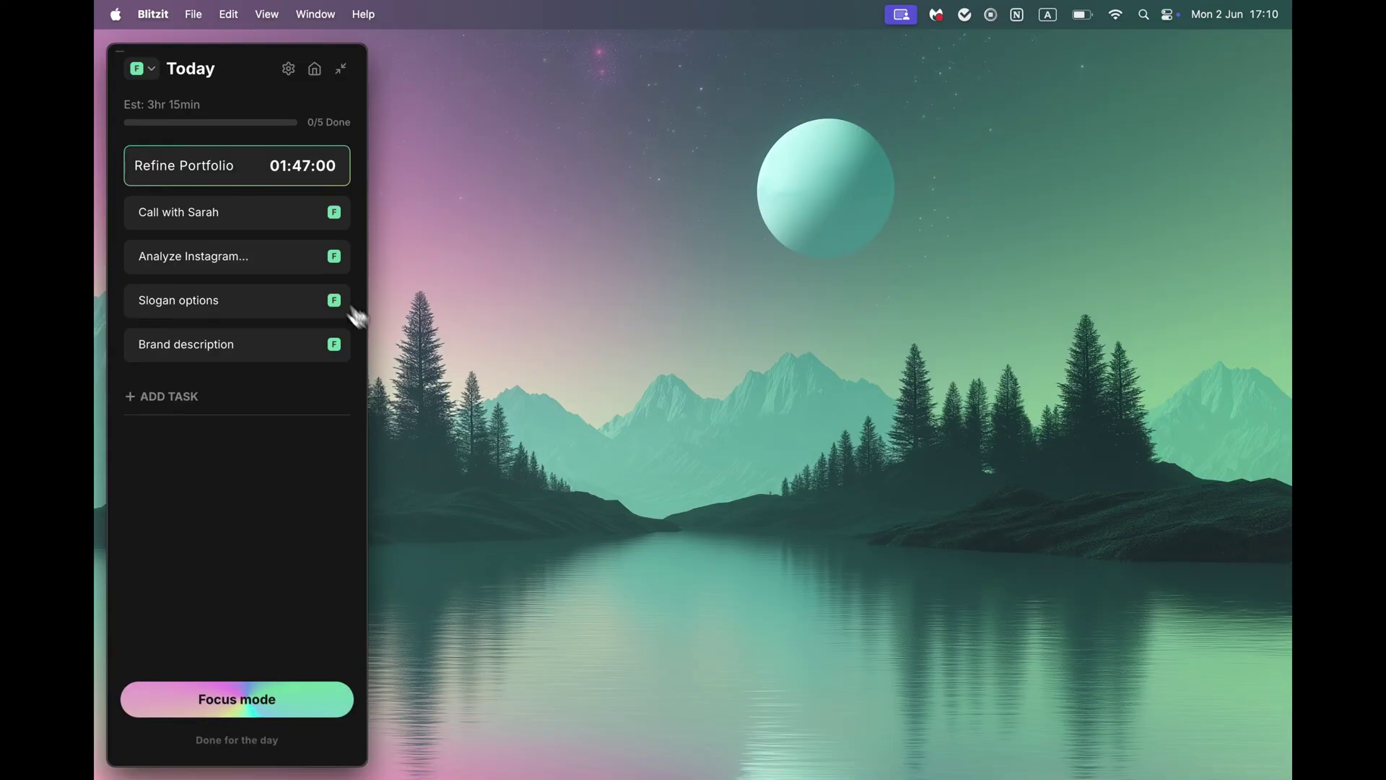
{"action": "left_click_drag", "start_coordinate": [242, 218], "coordinate": [232, 278]}
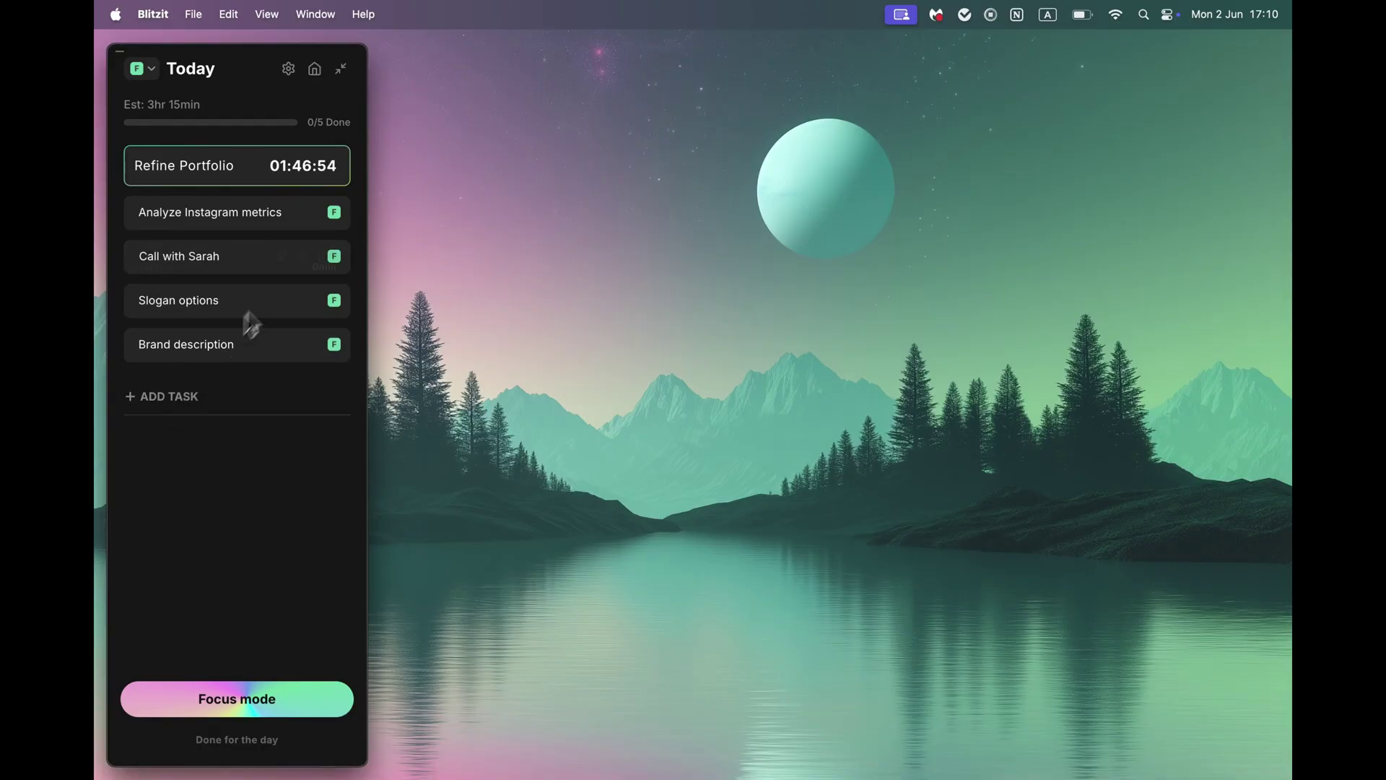
{"action": "mouse_move", "coordinate": [217, 257]}
{"action": "left_click", "coordinate": [332, 260]}
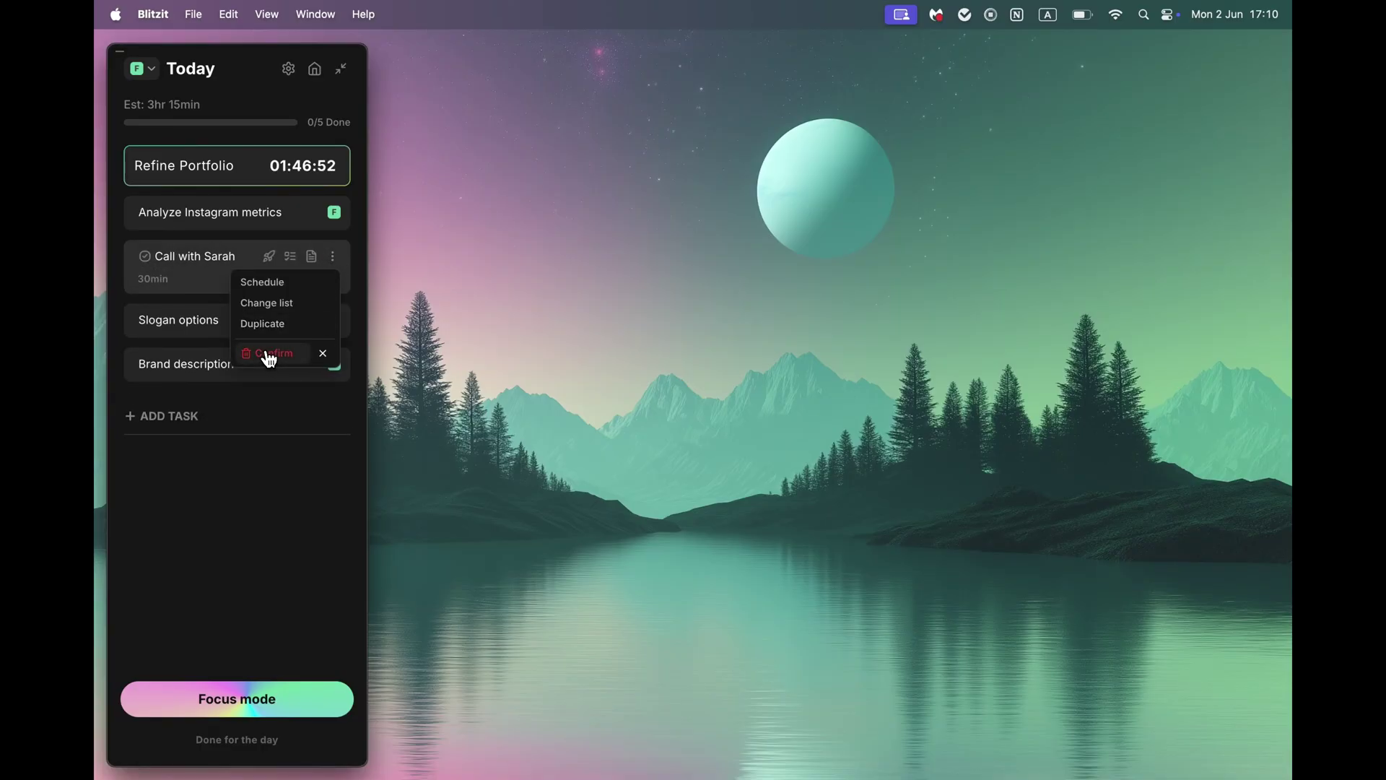
{"action": "left_click", "coordinate": [266, 356]}
{"action": "mouse_move", "coordinate": [236, 166]}
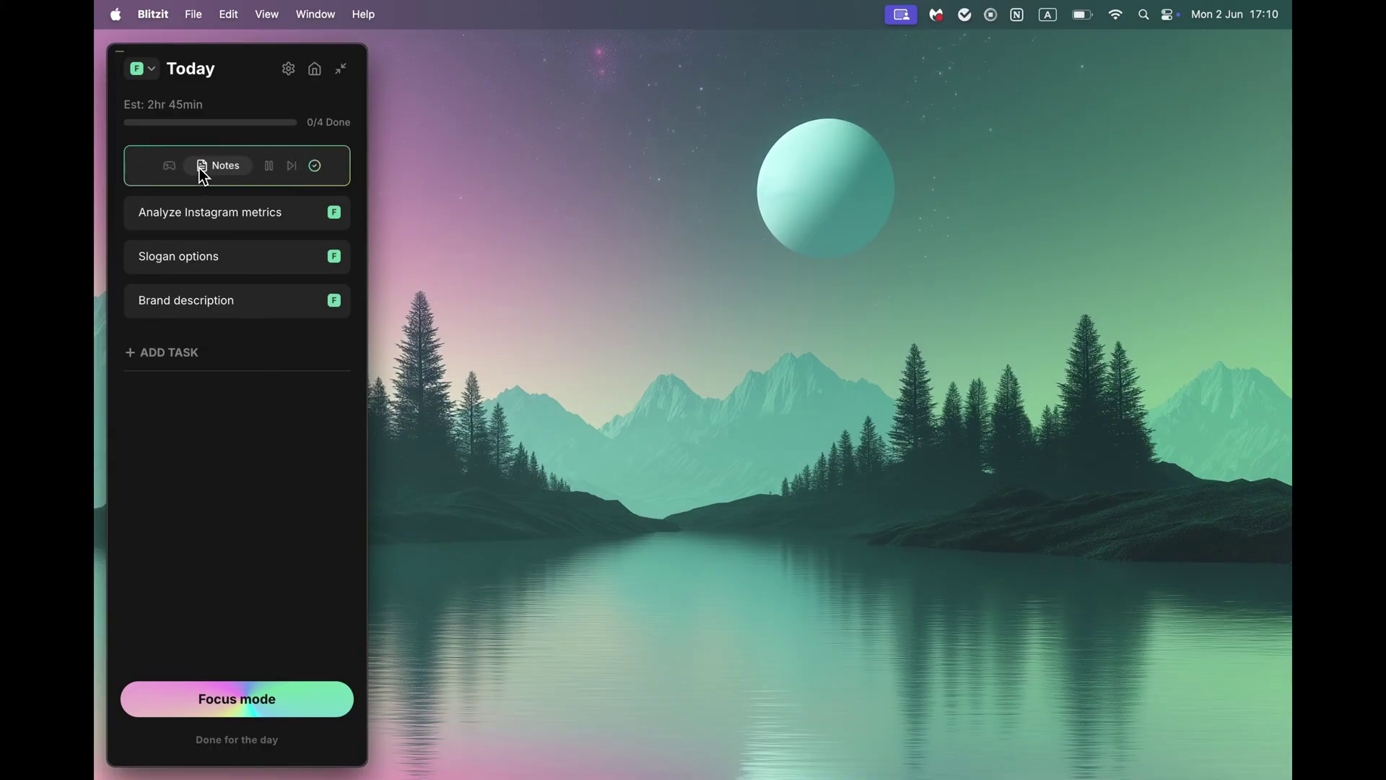
{"action": "left_click", "coordinate": [199, 167]}
{"action": "left_click", "coordinate": [325, 328]}
Mark Refine Portfolio done and start Slogan options as the current task.
{"action": "left_click", "coordinate": [296, 169]}
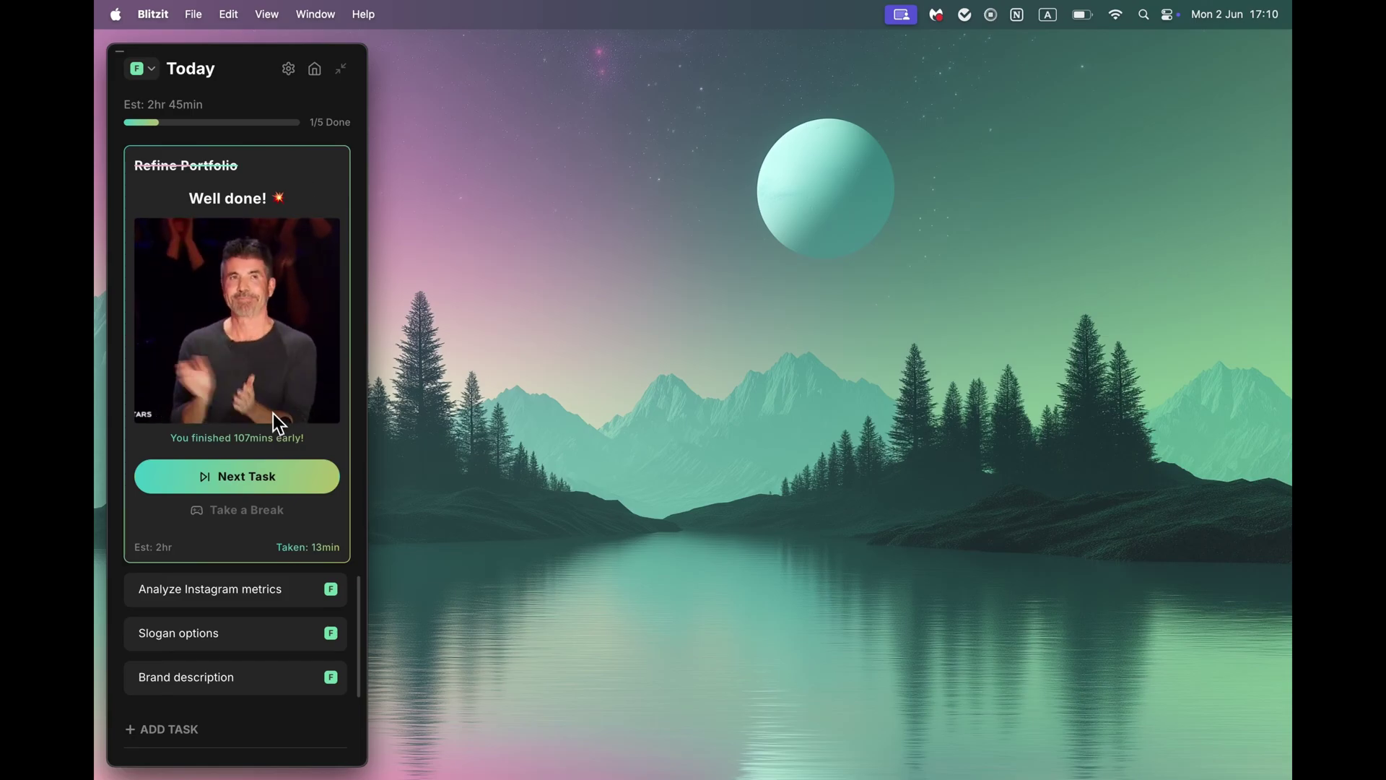
{"action": "left_click", "coordinate": [254, 478]}
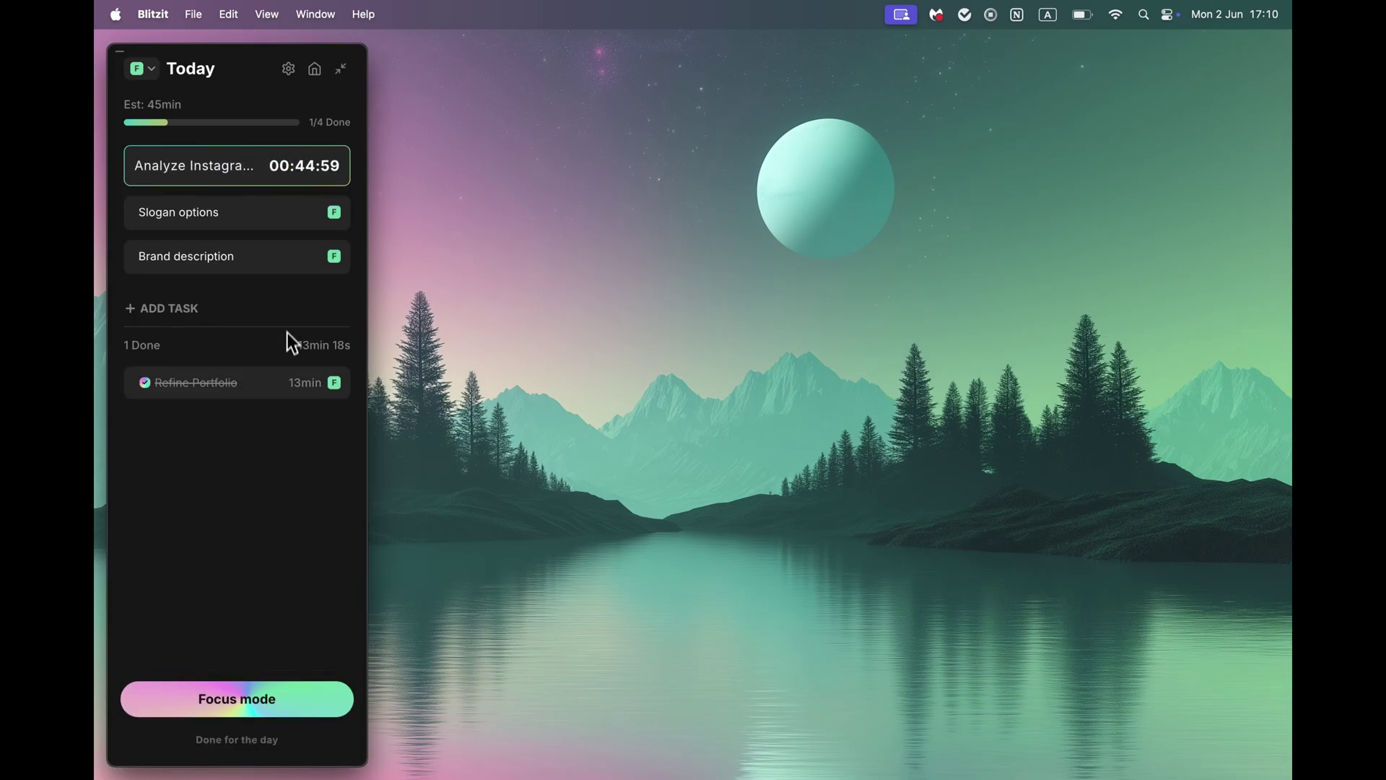
{"action": "mouse_move", "coordinate": [237, 221]}
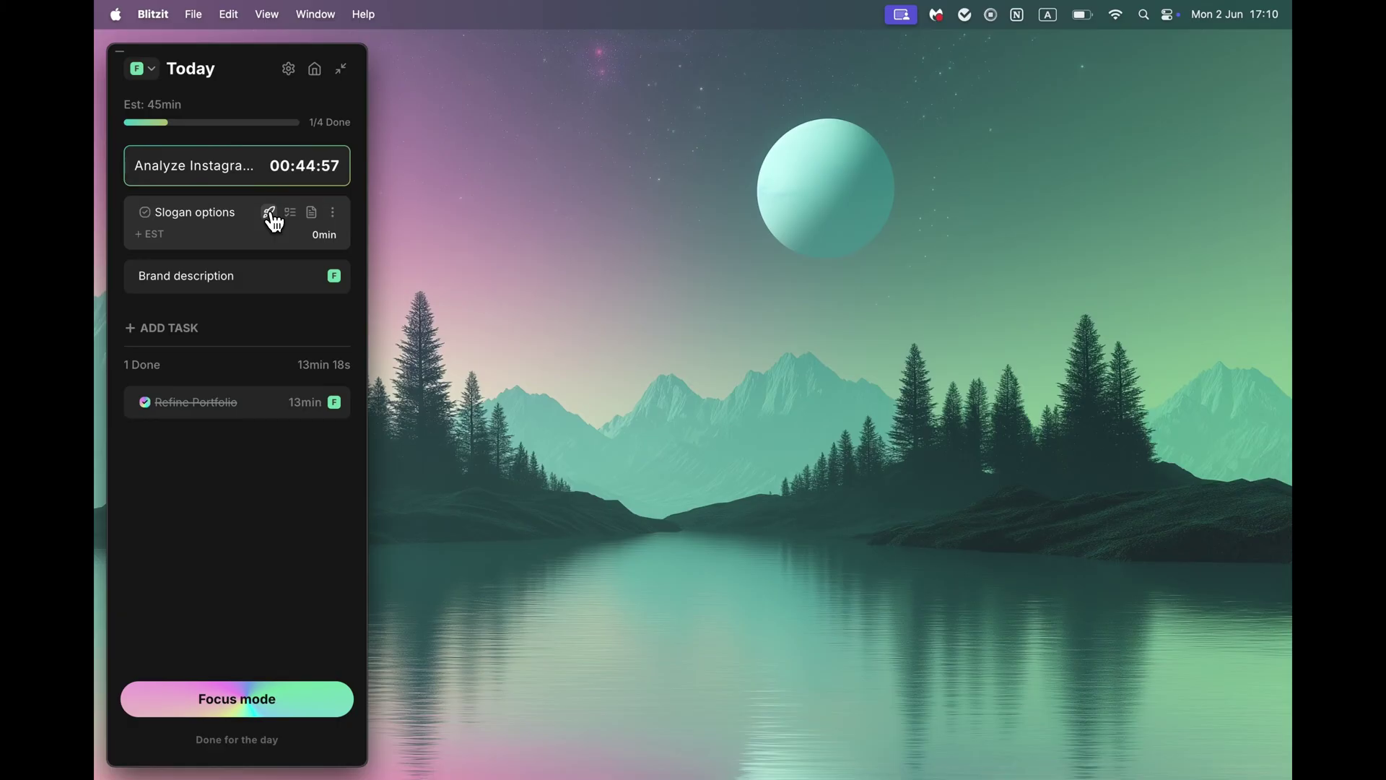
{"action": "left_click", "coordinate": [270, 215]}
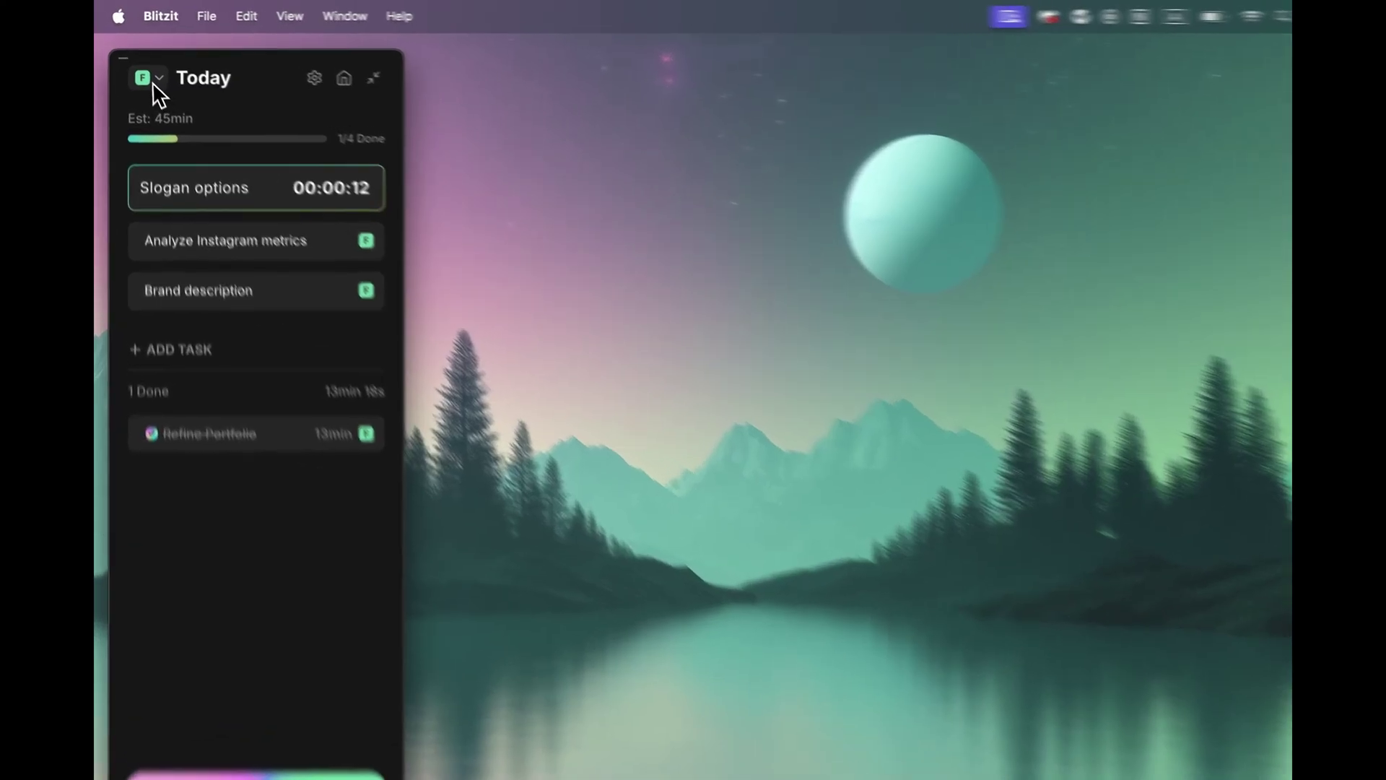
{"action": "left_click", "coordinate": [141, 69]}
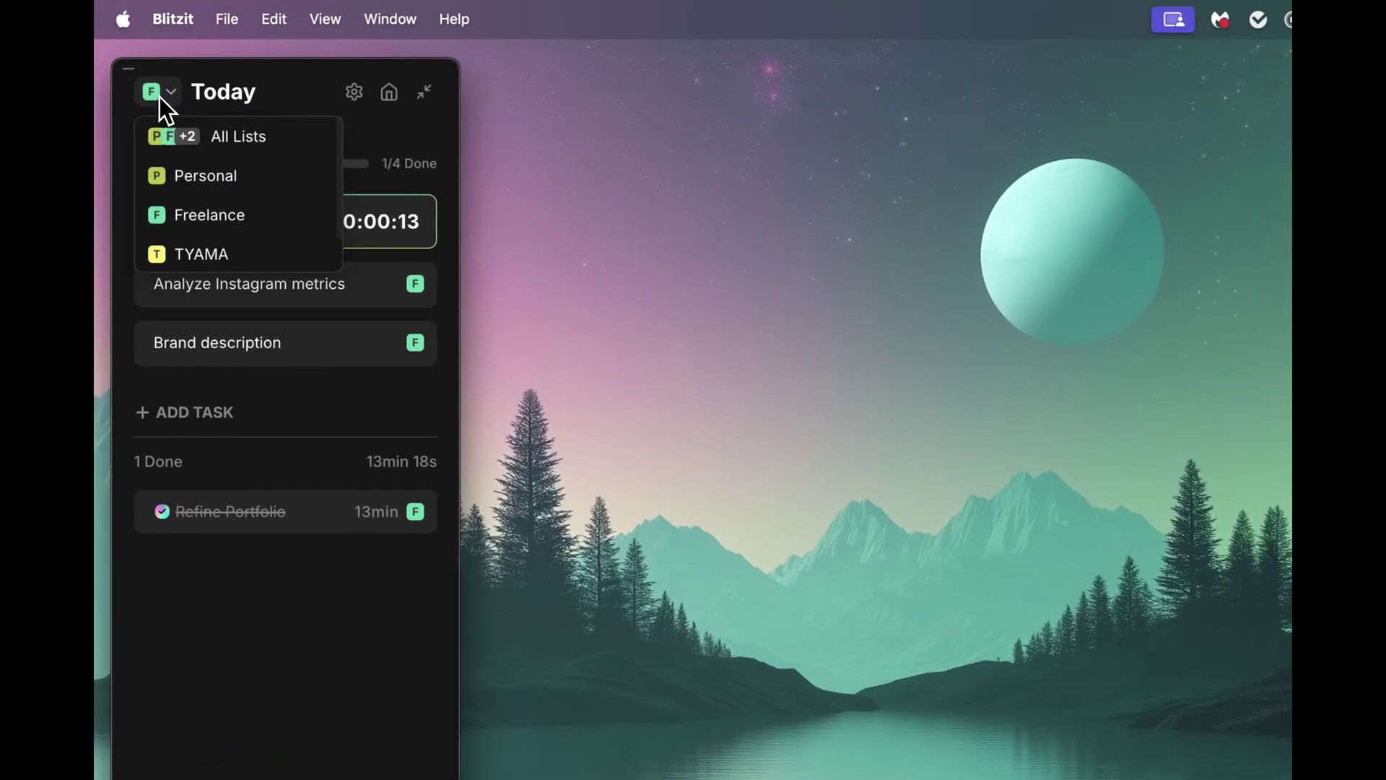
{"action": "left_click", "coordinate": [260, 184]}
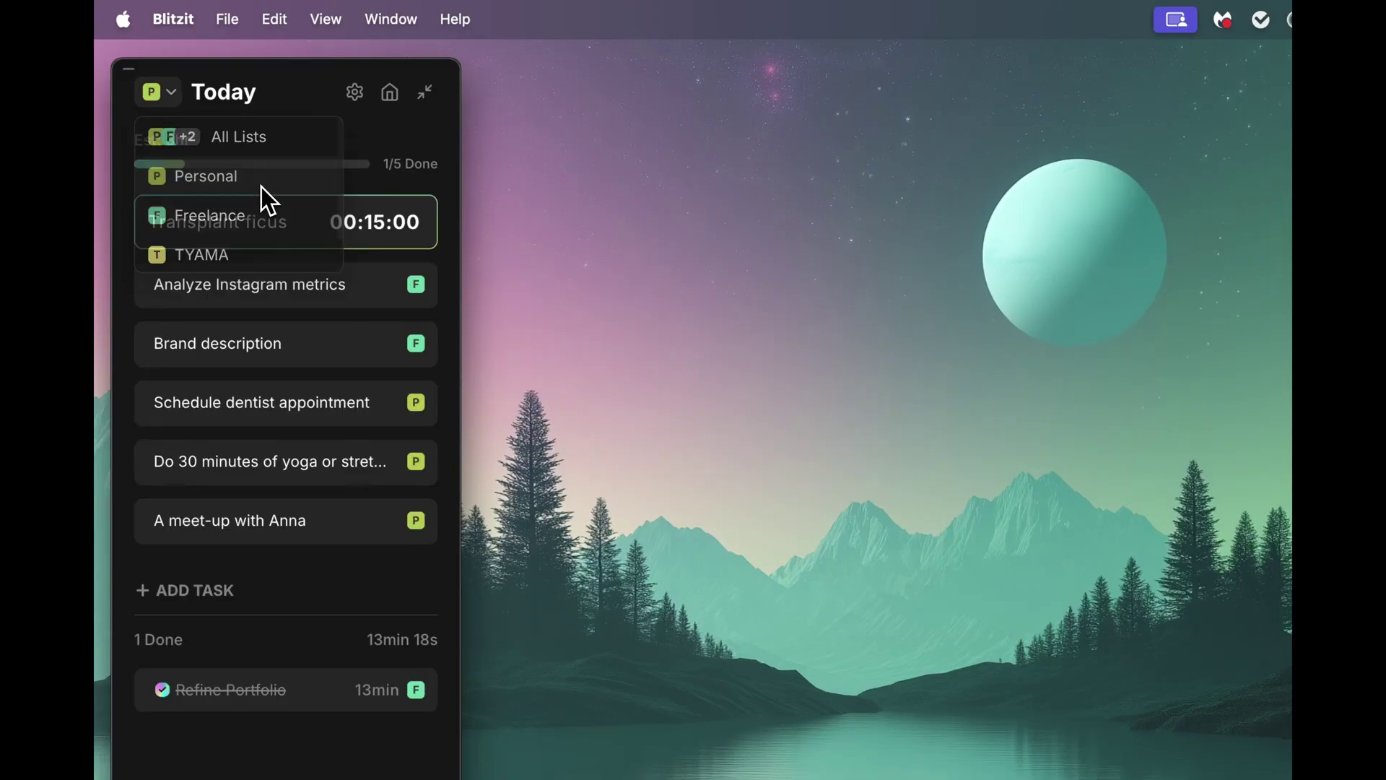
{"action": "left_click", "coordinate": [164, 91]}
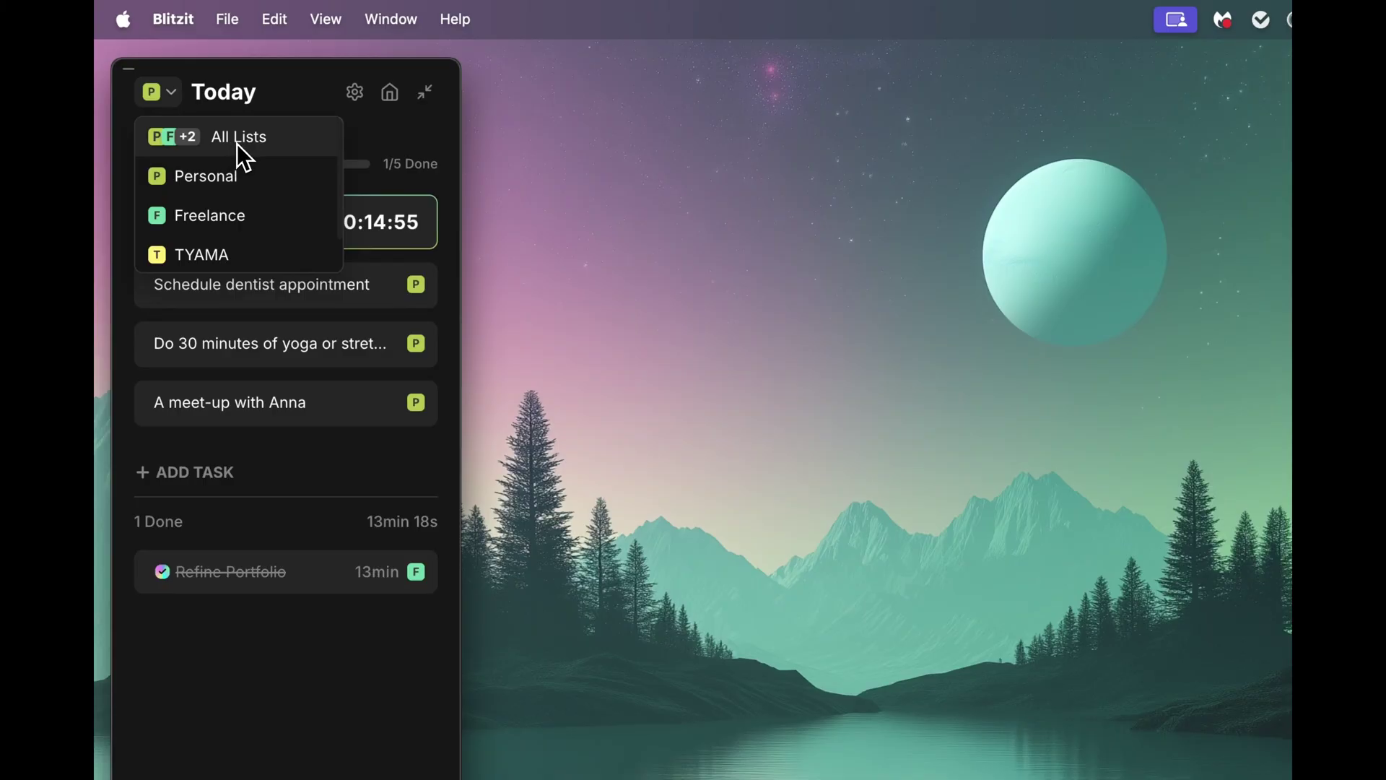
{"action": "left_click", "coordinate": [238, 143]}
{"action": "left_click", "coordinate": [169, 96]}
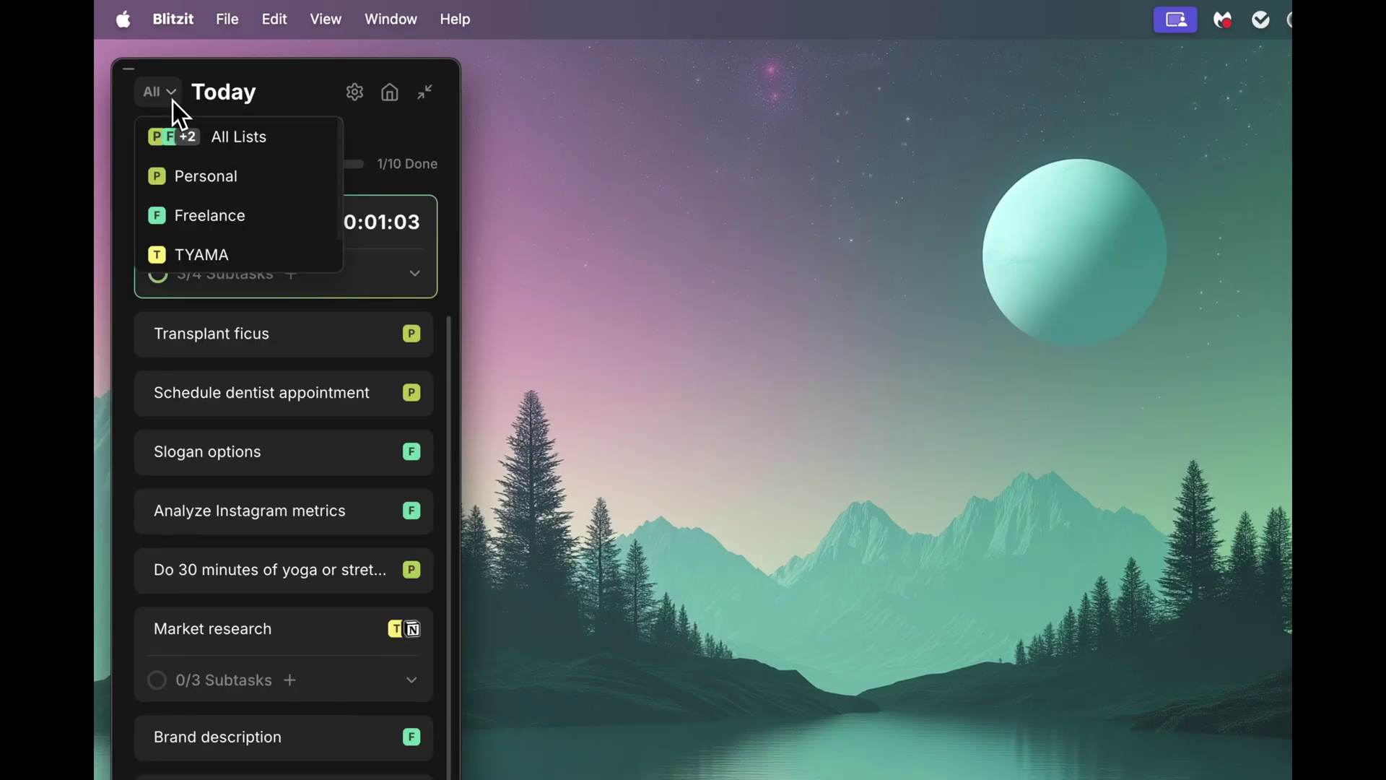
{"action": "left_click", "coordinate": [193, 212]}
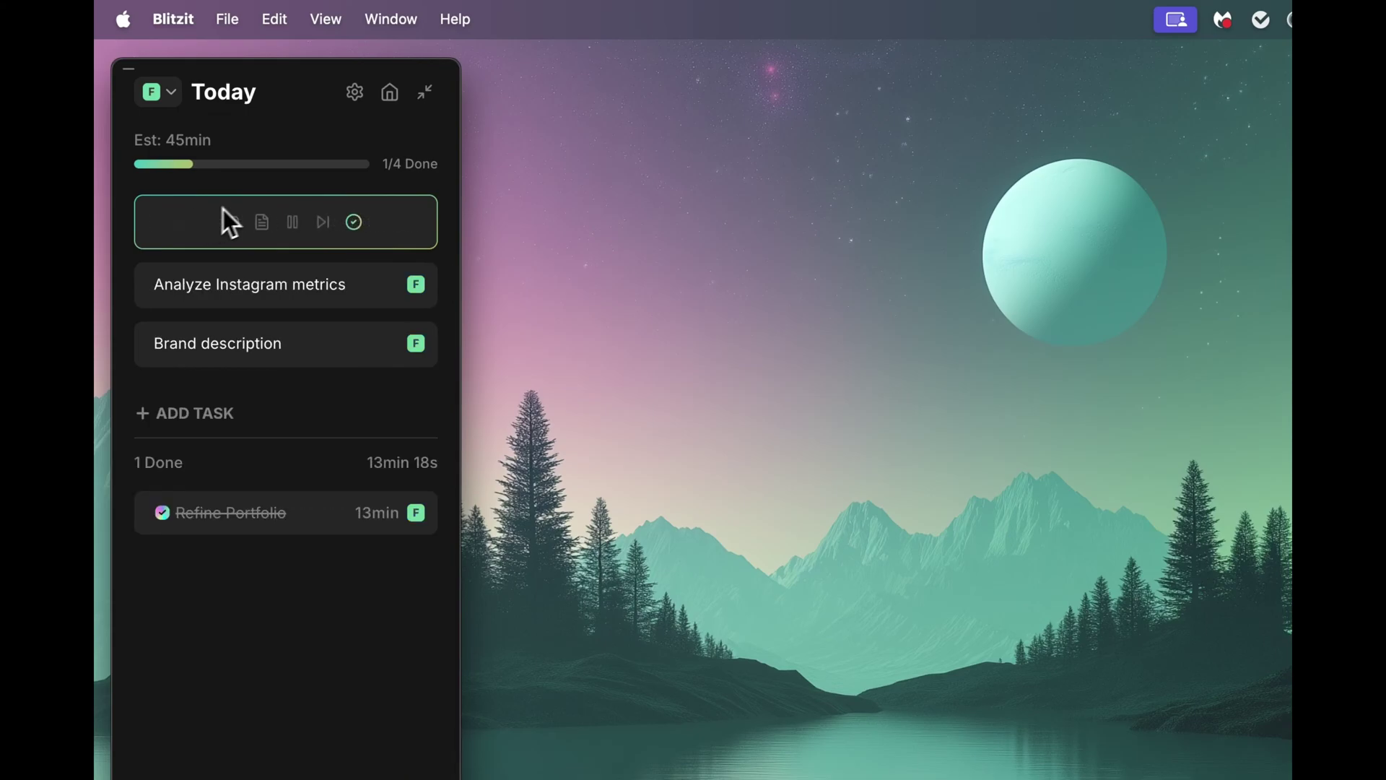
{"action": "left_click", "coordinate": [357, 95]}
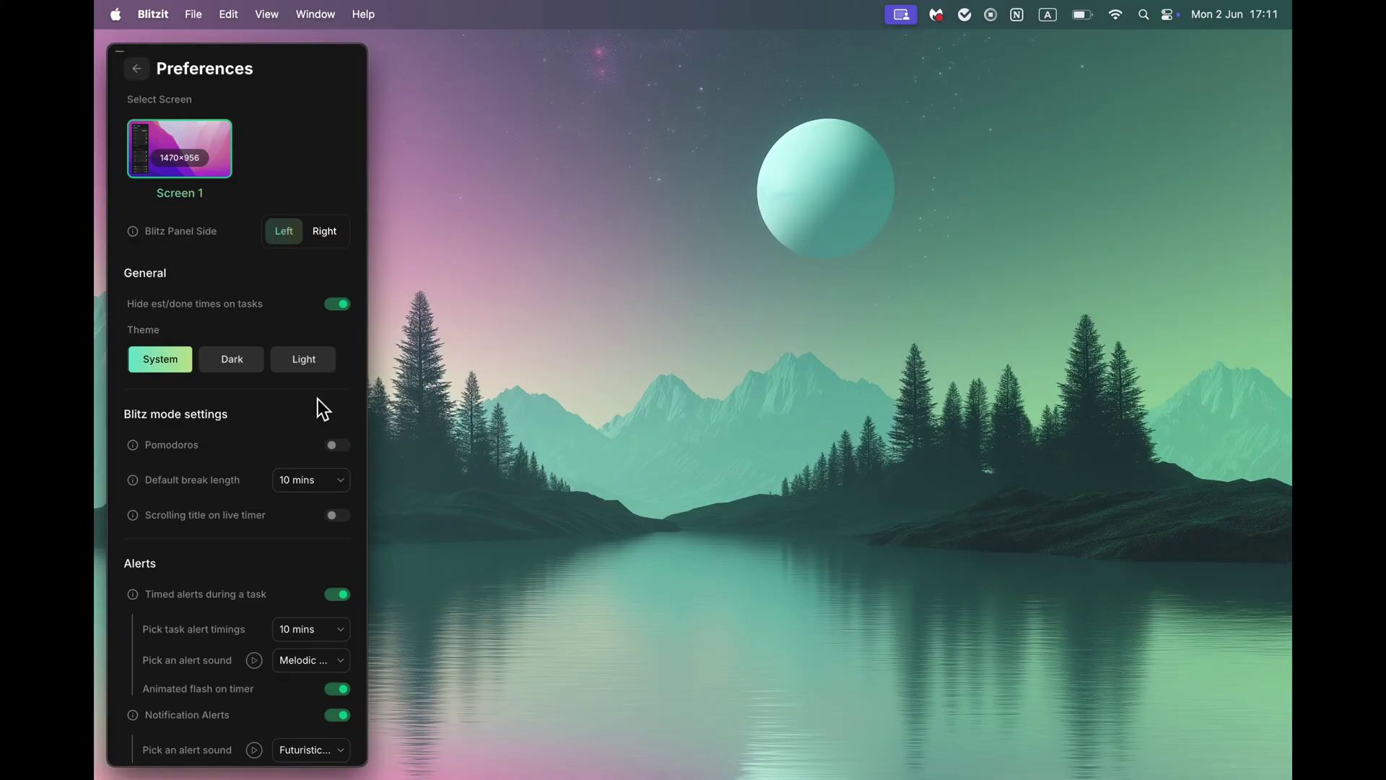
{"action": "scroll", "coordinate": [342, 452], "scroll_direction": "down", "scroll_amount": 2}
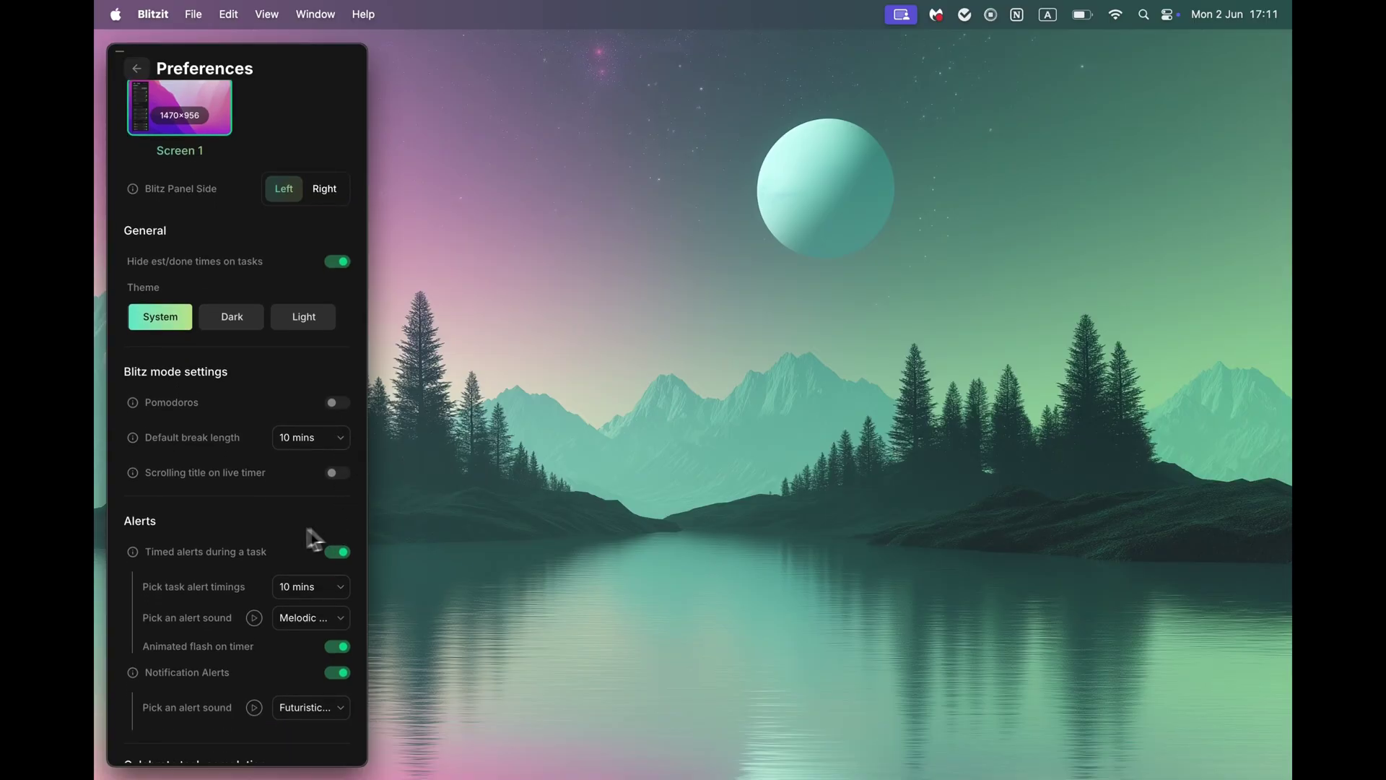
{"action": "scroll", "coordinate": [234, 597], "scroll_direction": "down", "scroll_amount": 5}
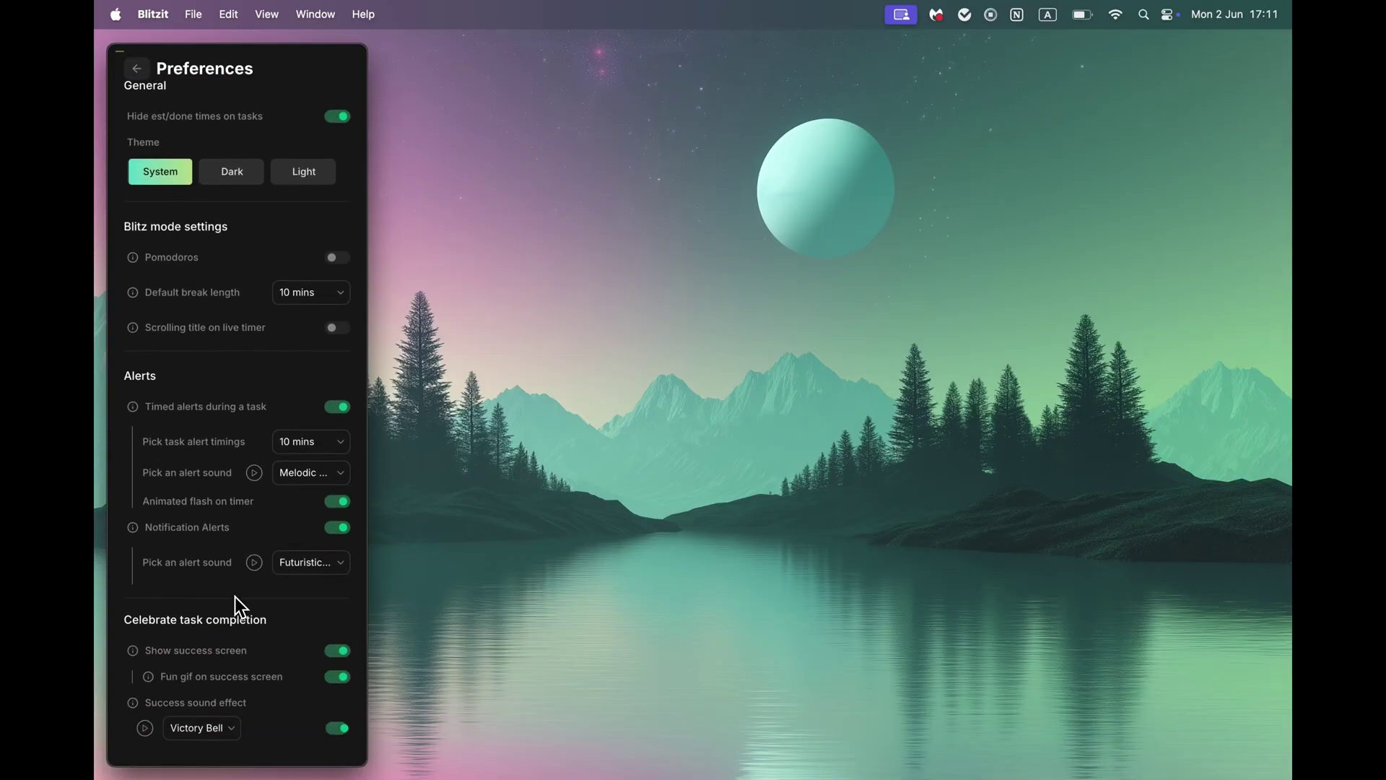
{"action": "scroll", "coordinate": [235, 597], "scroll_direction": "up", "scroll_amount": 8}
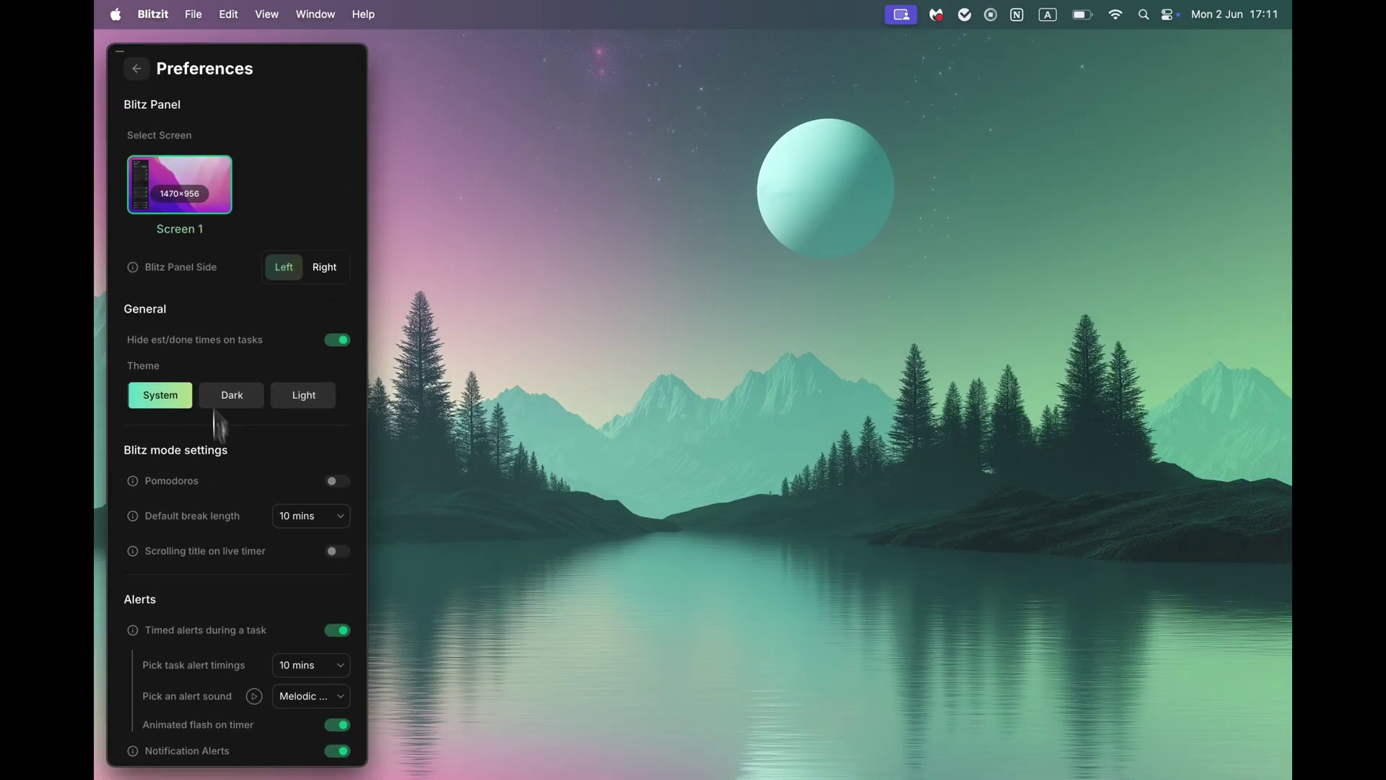
{"action": "left_click", "coordinate": [136, 70]}
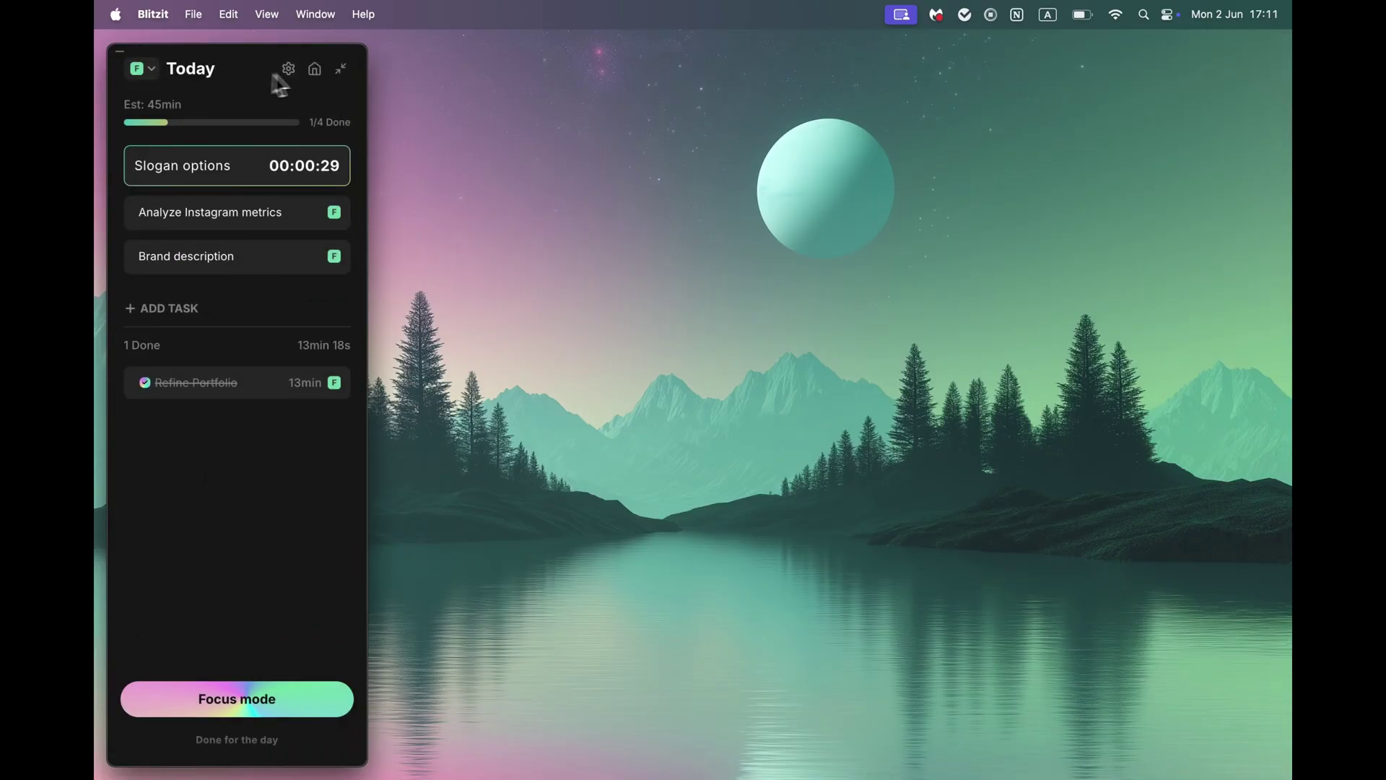
{"action": "left_click", "coordinate": [315, 72]}
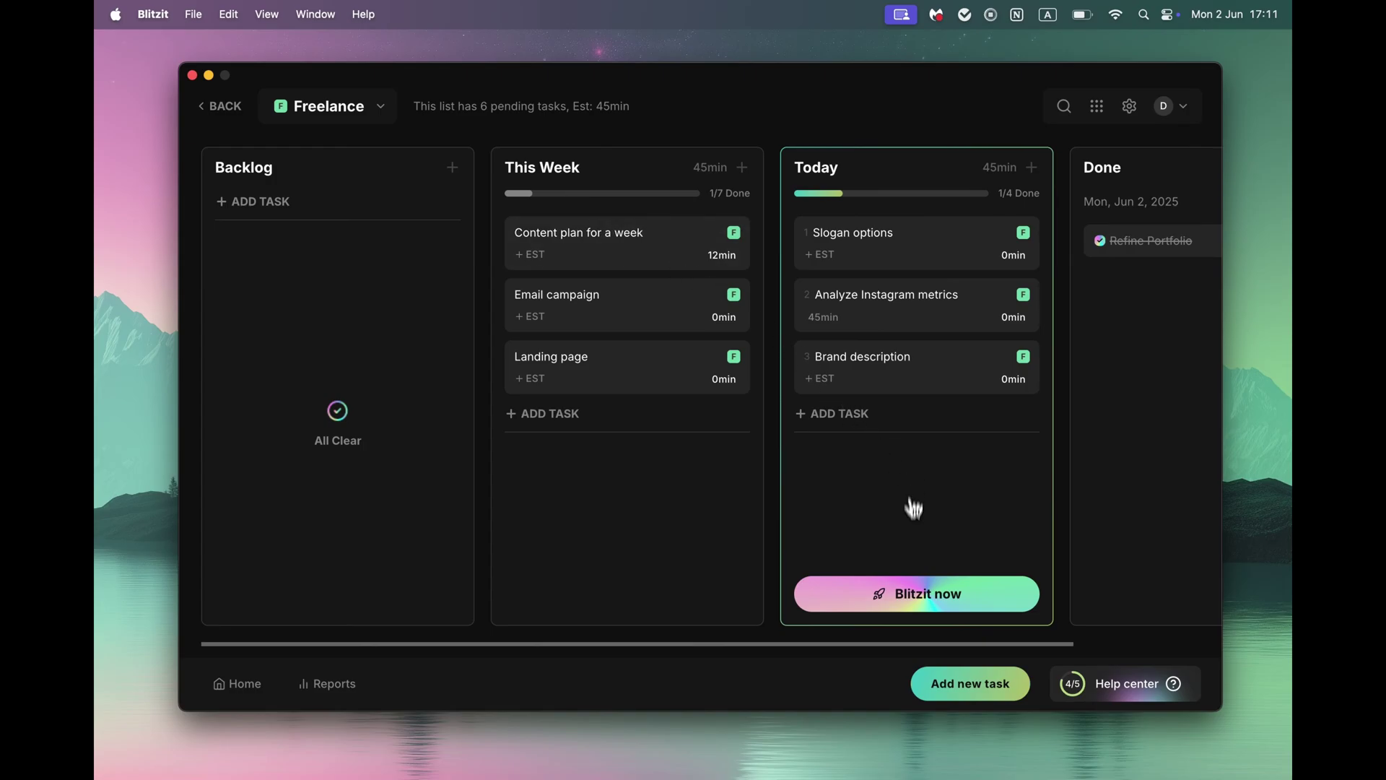
{"action": "left_click", "coordinate": [913, 594]}
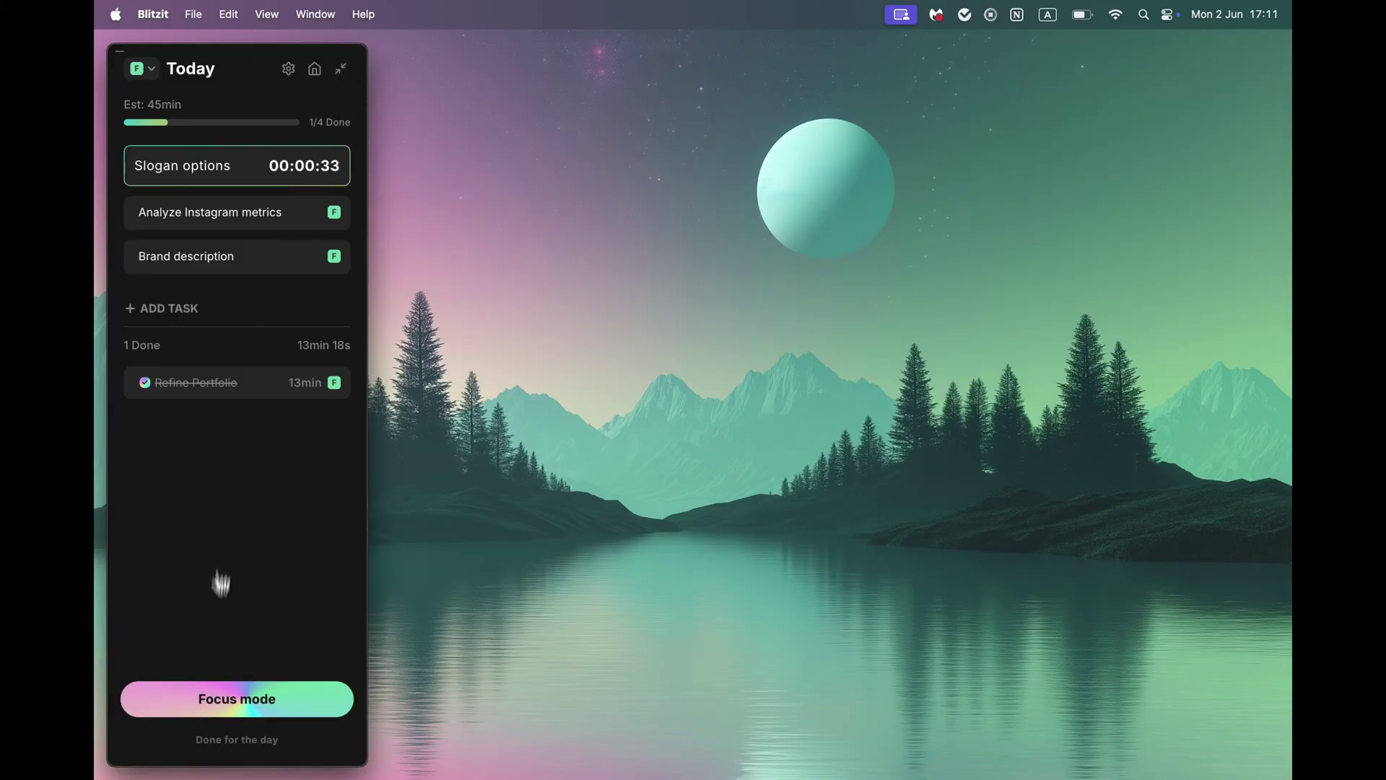
{"action": "left_click", "coordinate": [234, 702]}
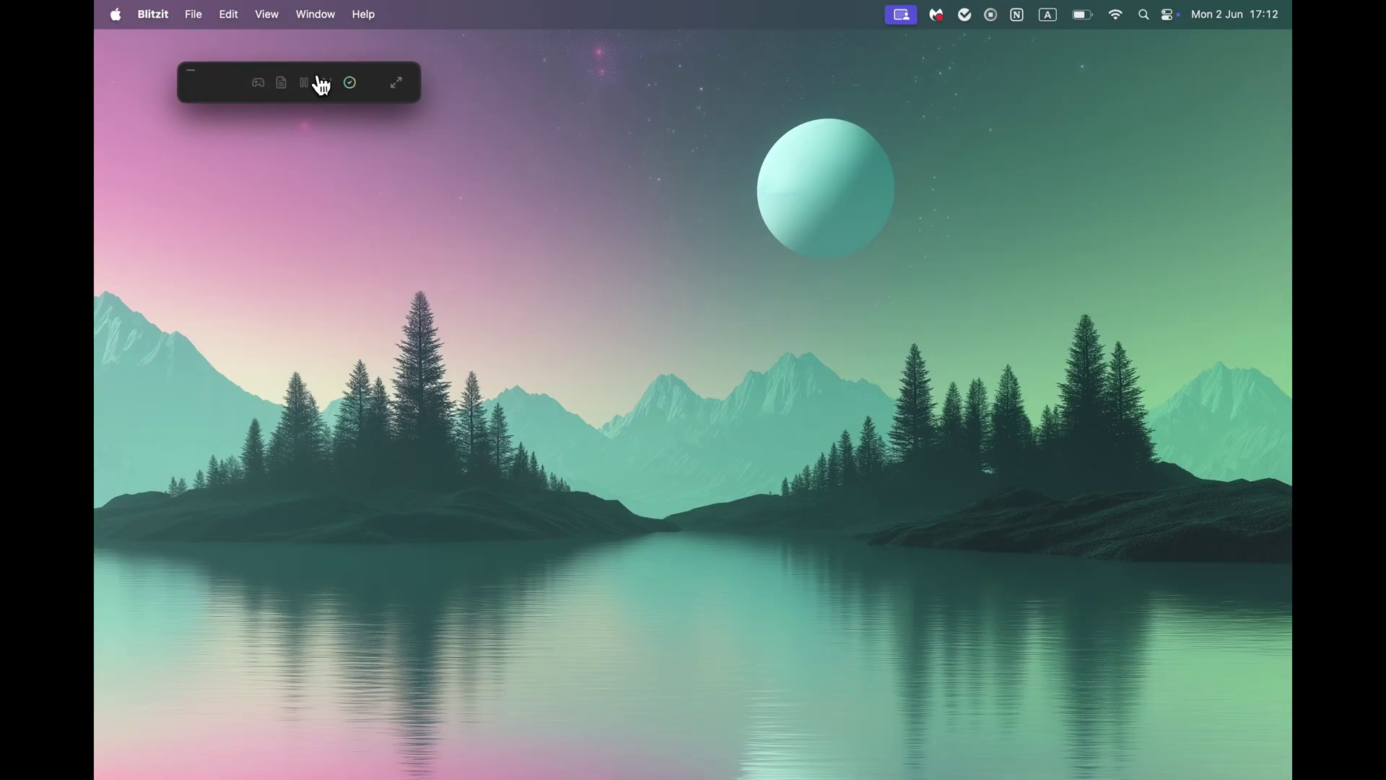
{"action": "mouse_move", "coordinate": [320, 85]}
{"action": "left_mouse_down"}
{"action": "mouse_move", "coordinate": [395, 108]}
{"action": "mouse_move", "coordinate": [683, 261]}
{"action": "left_mouse_up"}
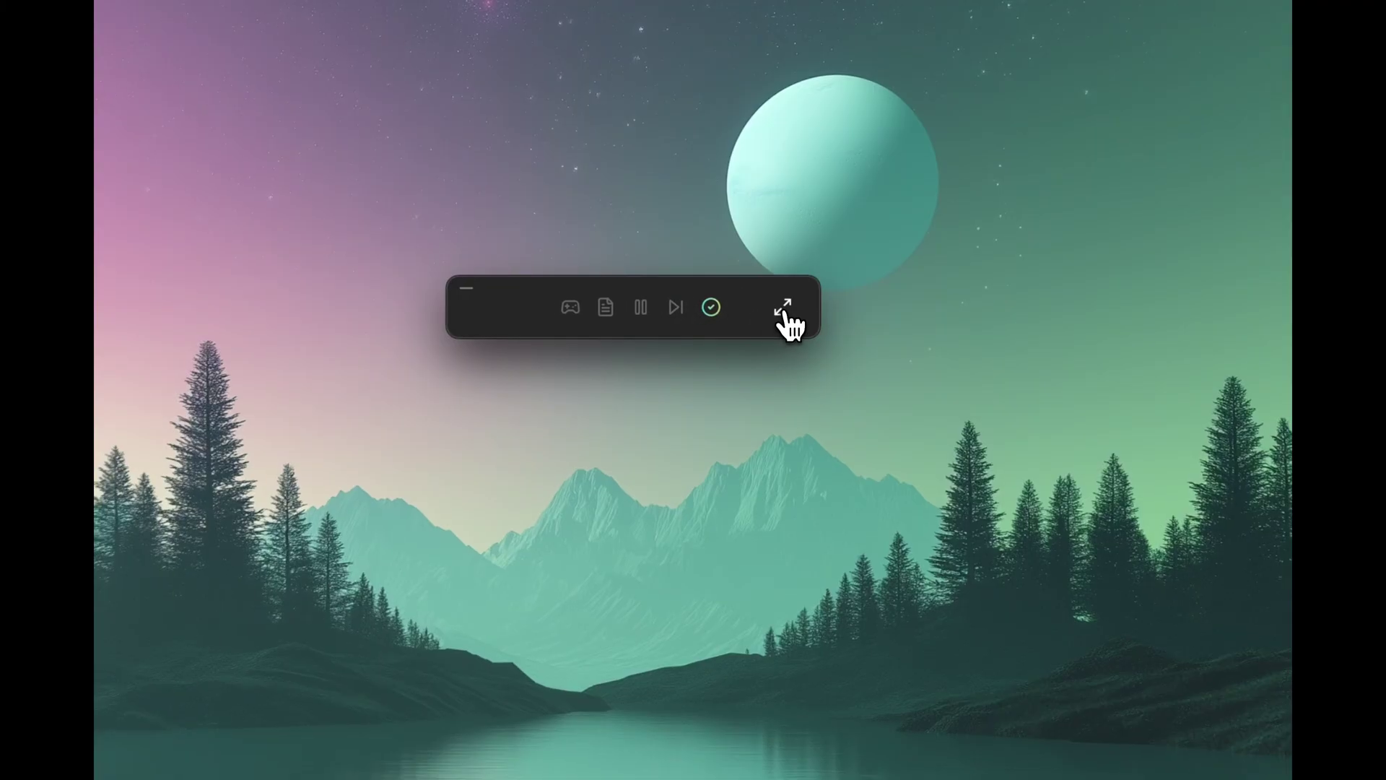
{"action": "left_click", "coordinate": [783, 313]}
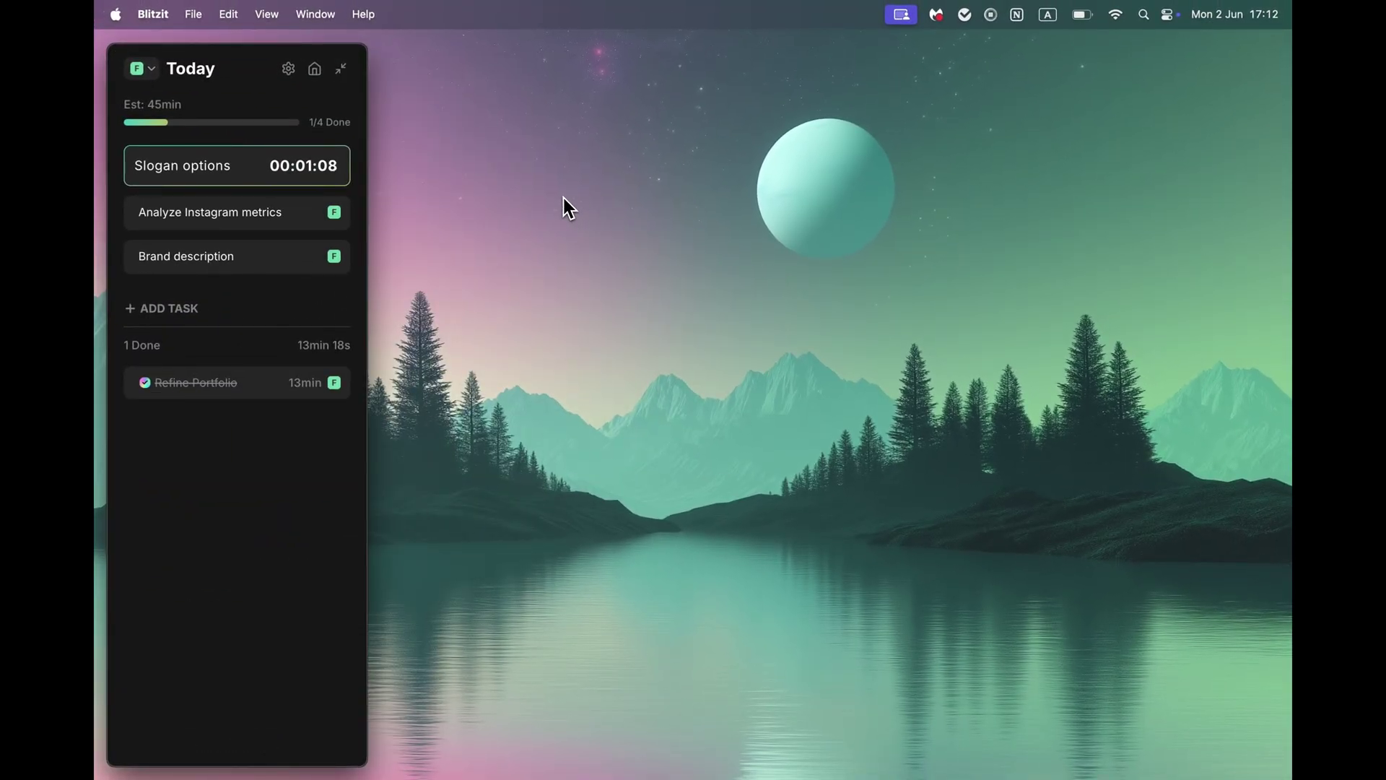
Mark Slogan options, Analyze Instagram metrics and Brand description done one after another.
{"action": "mouse_move", "coordinate": [237, 166]}
{"action": "left_click", "coordinate": [292, 170]}
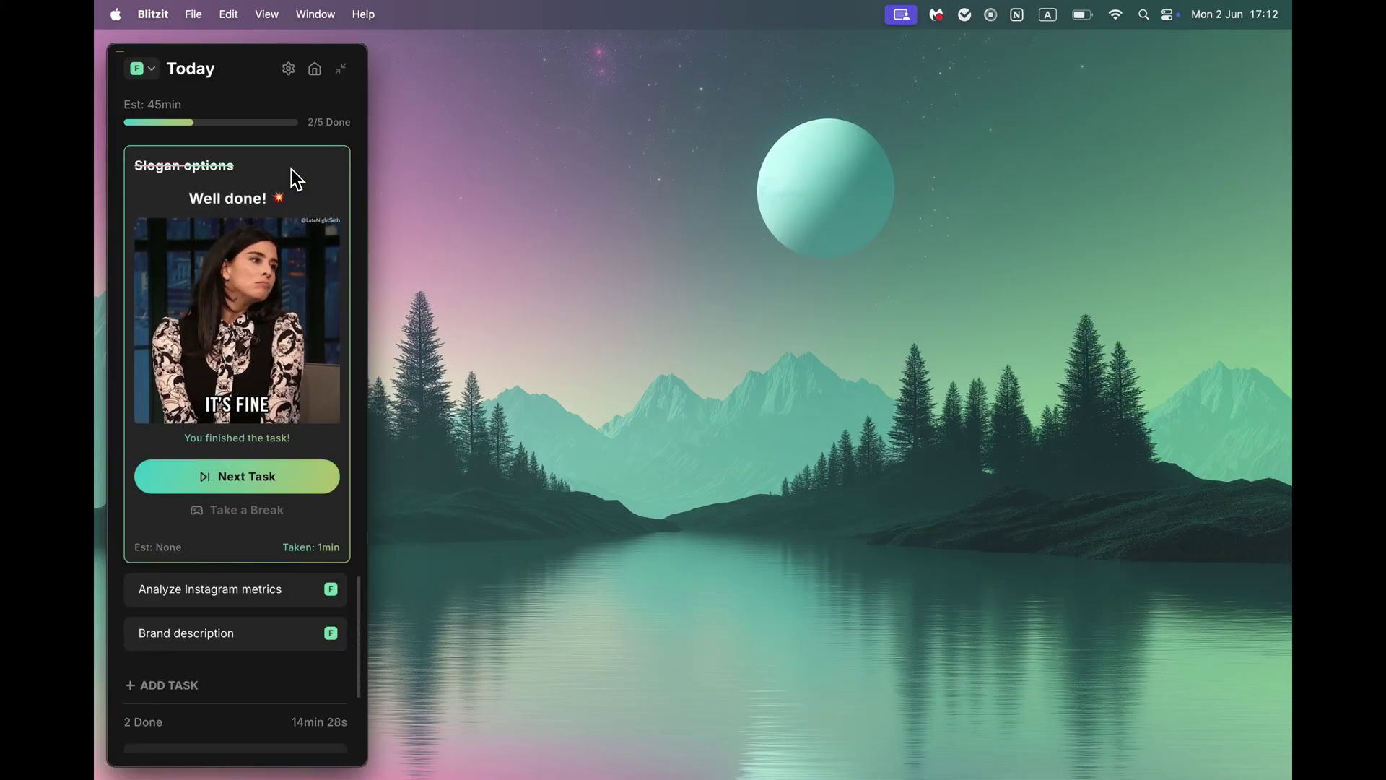
{"action": "left_click", "coordinate": [235, 473]}
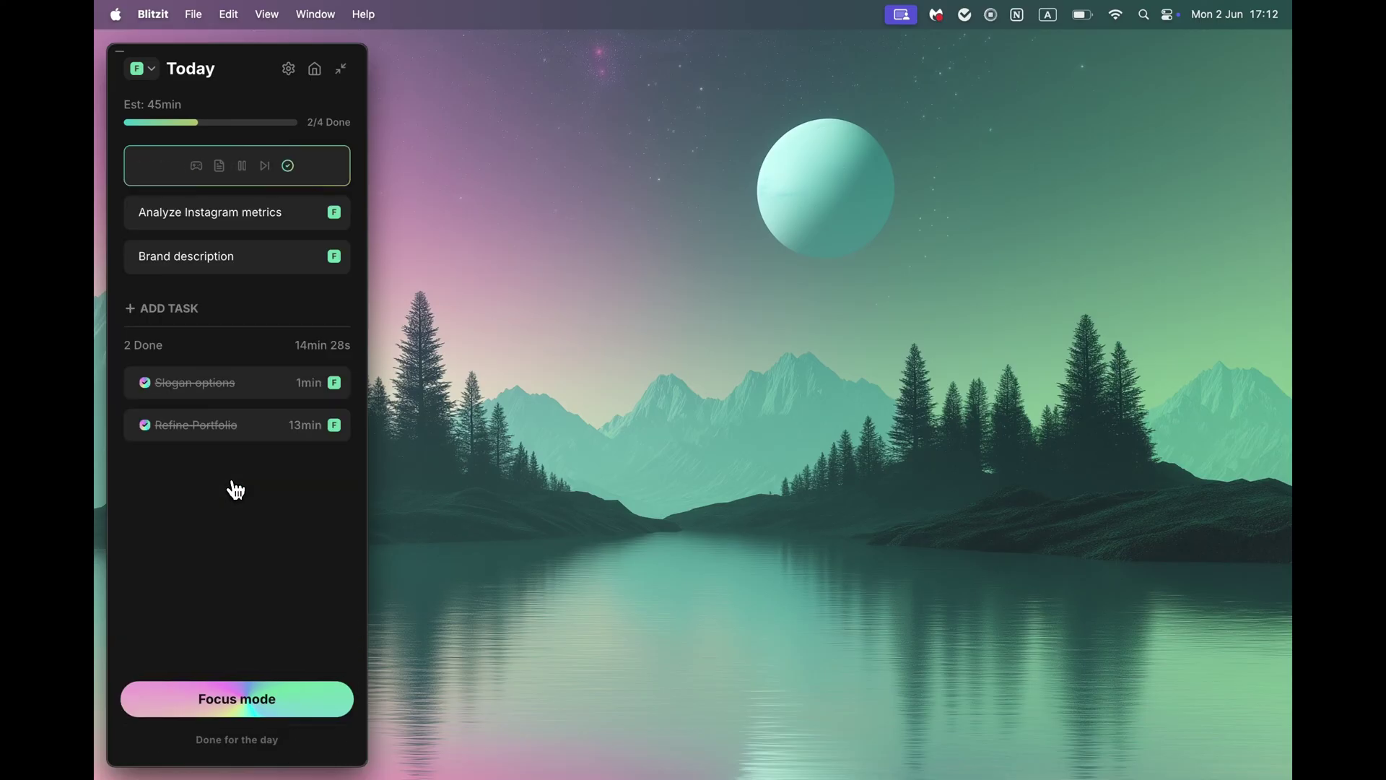
{"action": "left_click", "coordinate": [291, 169]}
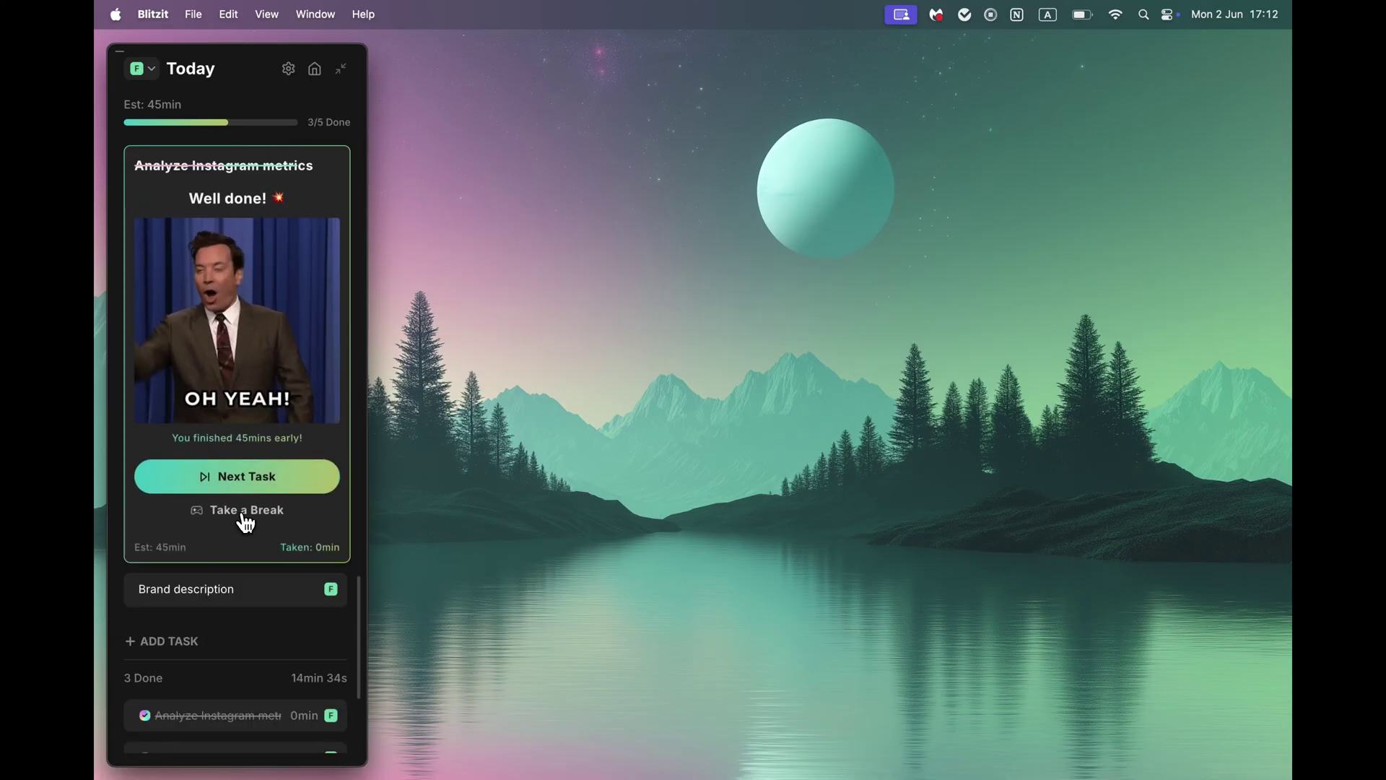
{"action": "left_click", "coordinate": [261, 478]}
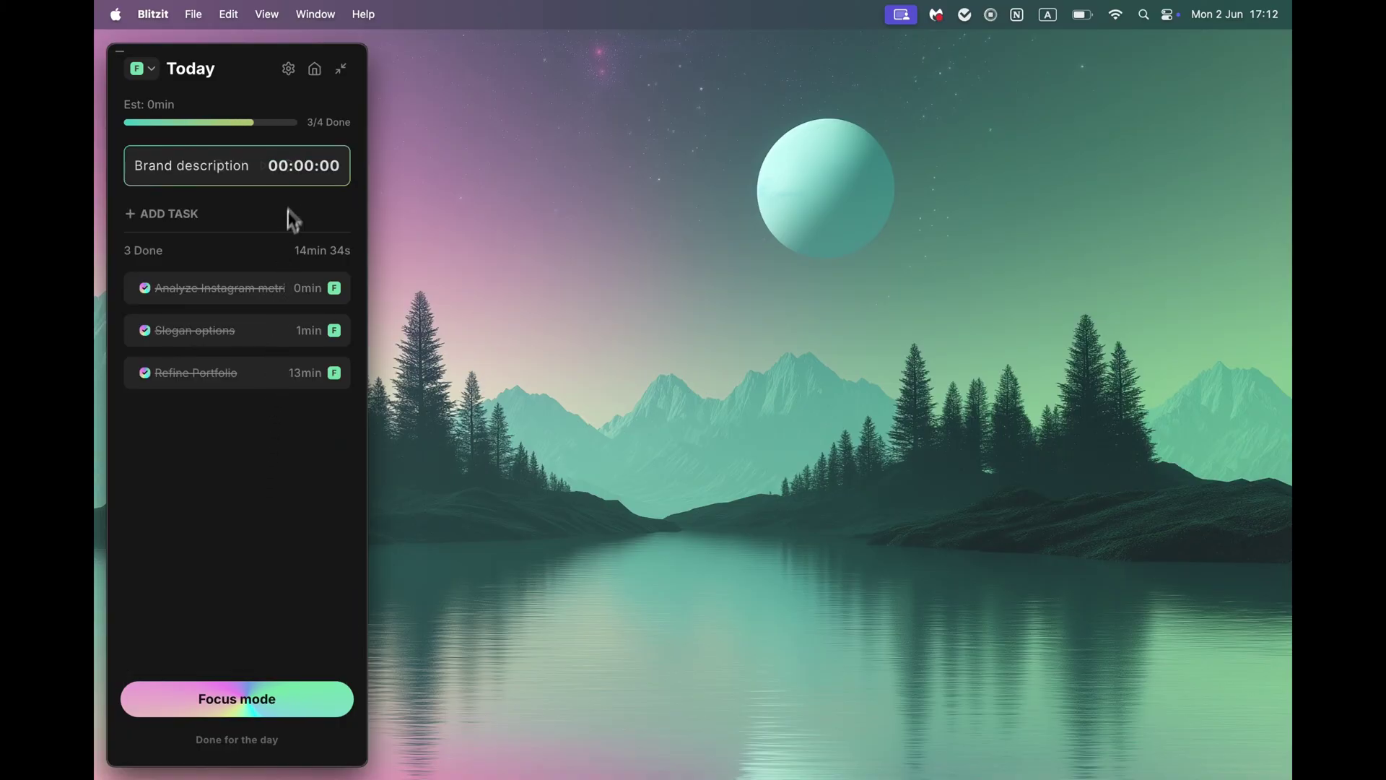
{"action": "left_click", "coordinate": [291, 168]}
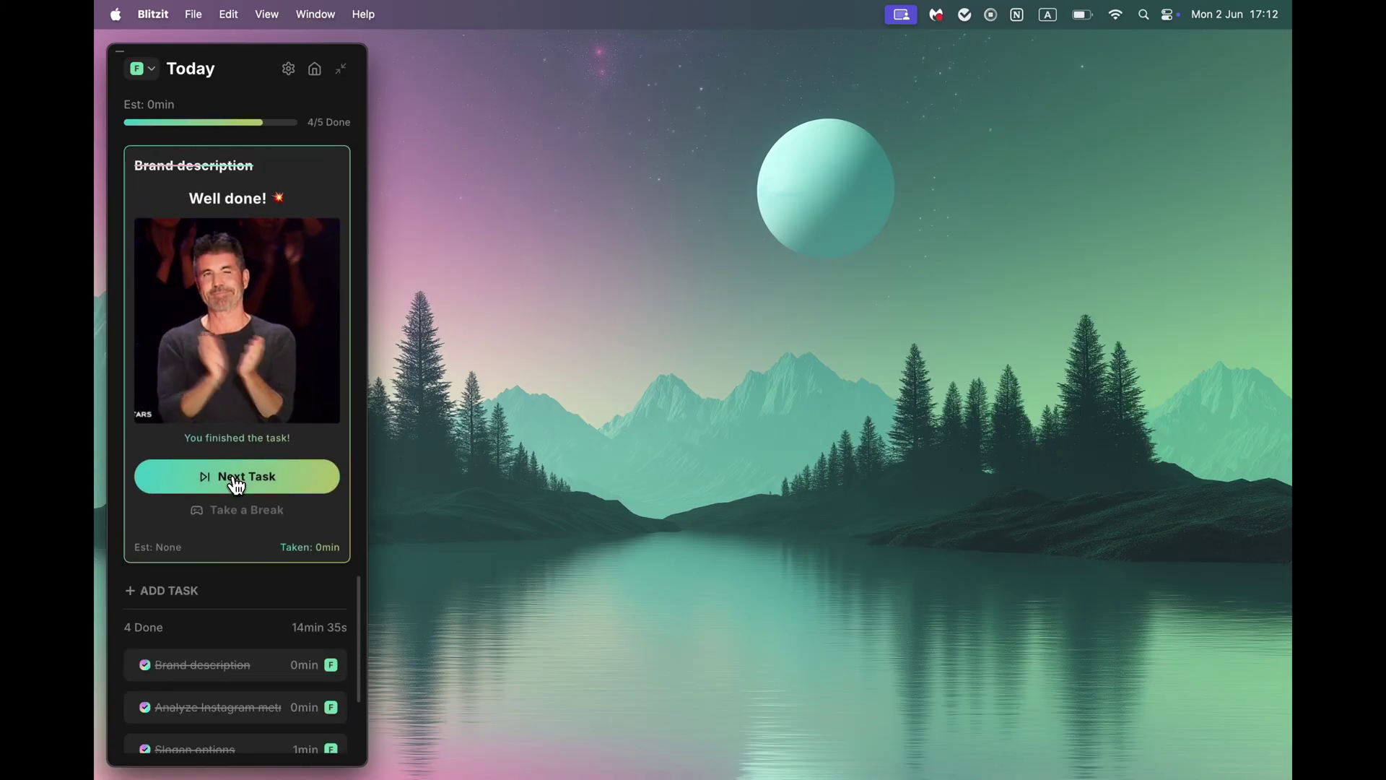
{"action": "left_click", "coordinate": [232, 477]}
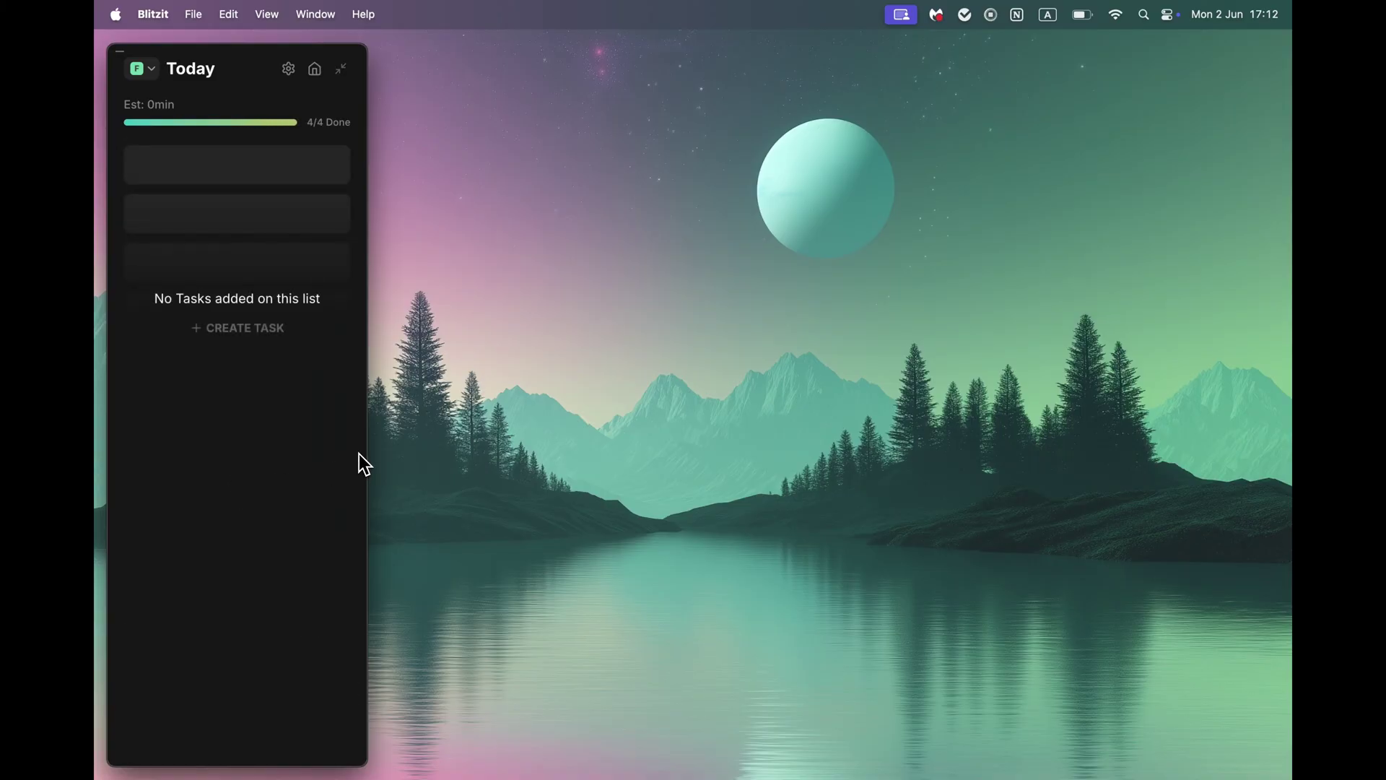